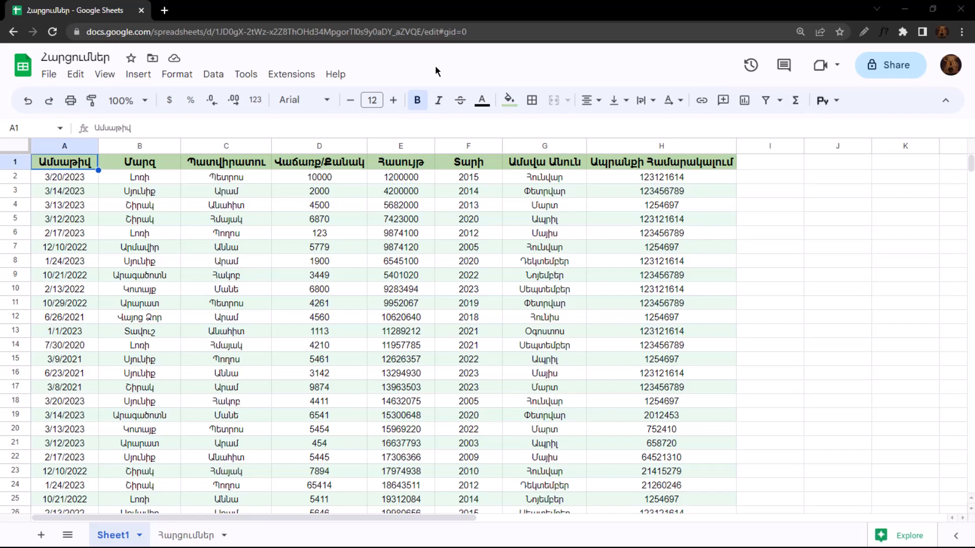
Start a QUERY formula in cell A1 of the Հարցումներ sheet.
{"action": "left_click", "coordinate": [444, 129]}
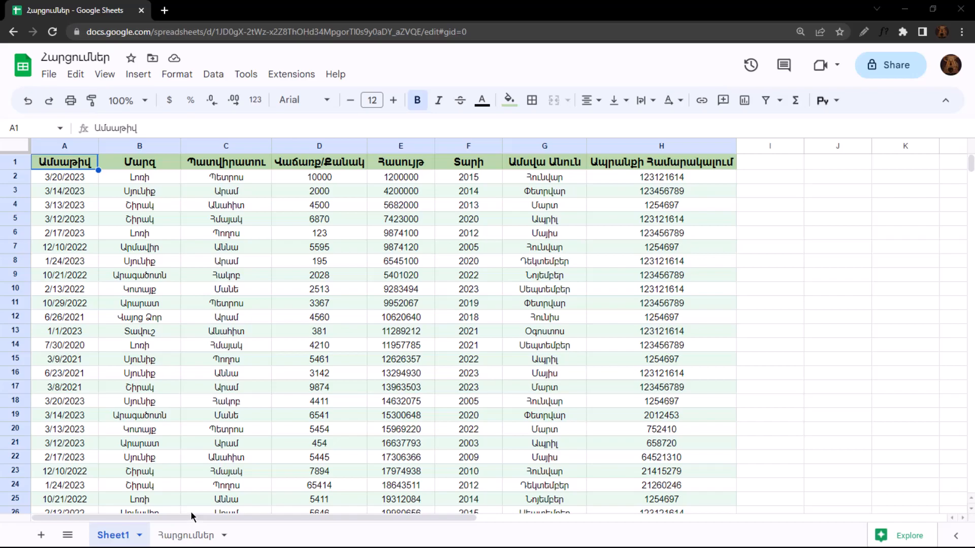
{"action": "left_click", "coordinate": [193, 534]}
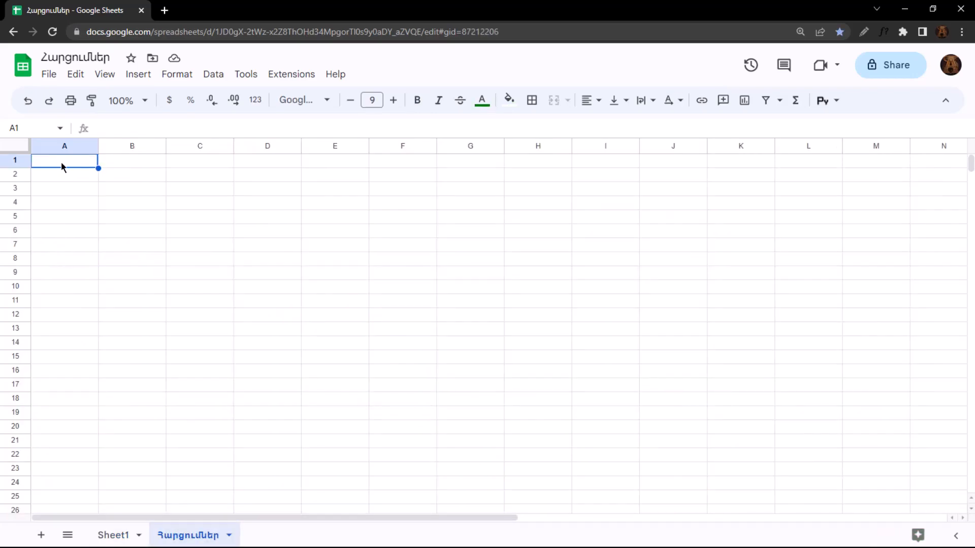
{"action": "type", "text": "="}
{"action": "key", "text": "super+space"}
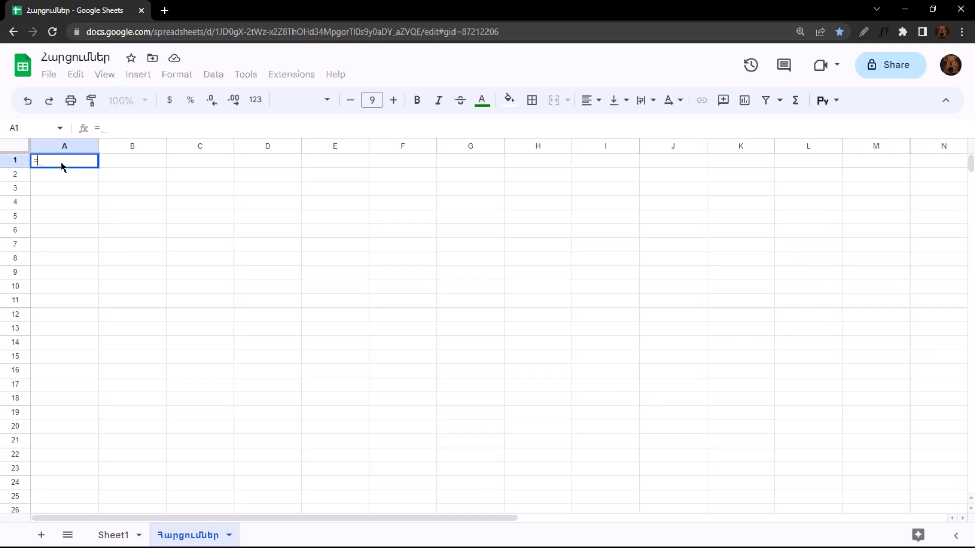
{"action": "type", "text": "quw"}
{"action": "type", "text": "er"}
{"action": "key", "text": "BackSpace"}
{"action": "key", "text": "BackSpace"}
{"action": "key", "text": "BackSpace"}
{"action": "type", "text": "ery "}
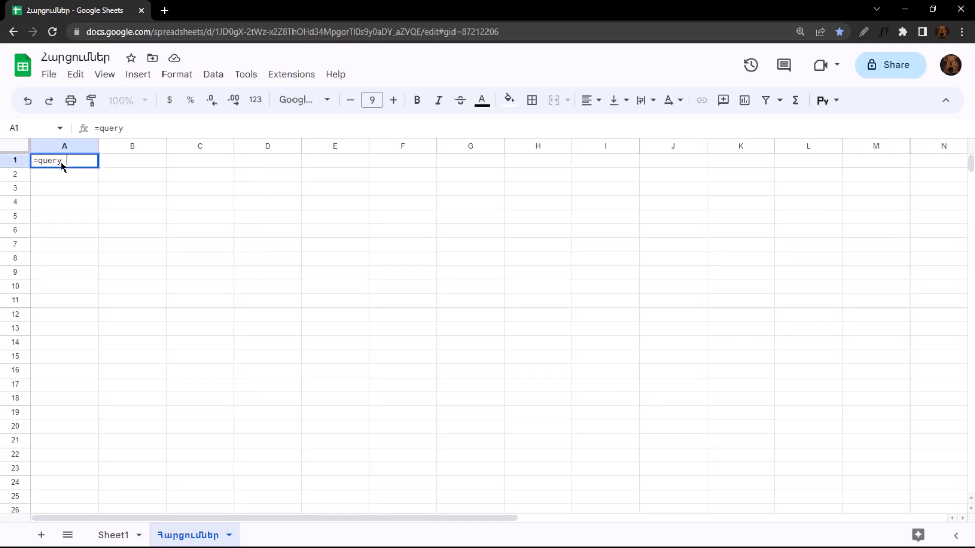
{"action": "type", "text": "("}
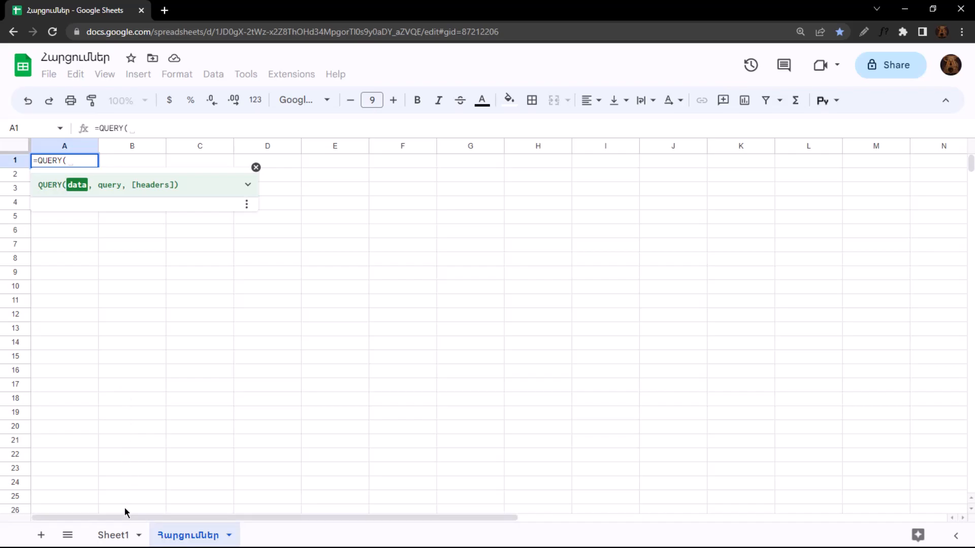
Set the formula's data argument to the whole Sheet1 table as the absolute range $A$1:$H$113.
{"action": "left_click", "coordinate": [114, 535]}
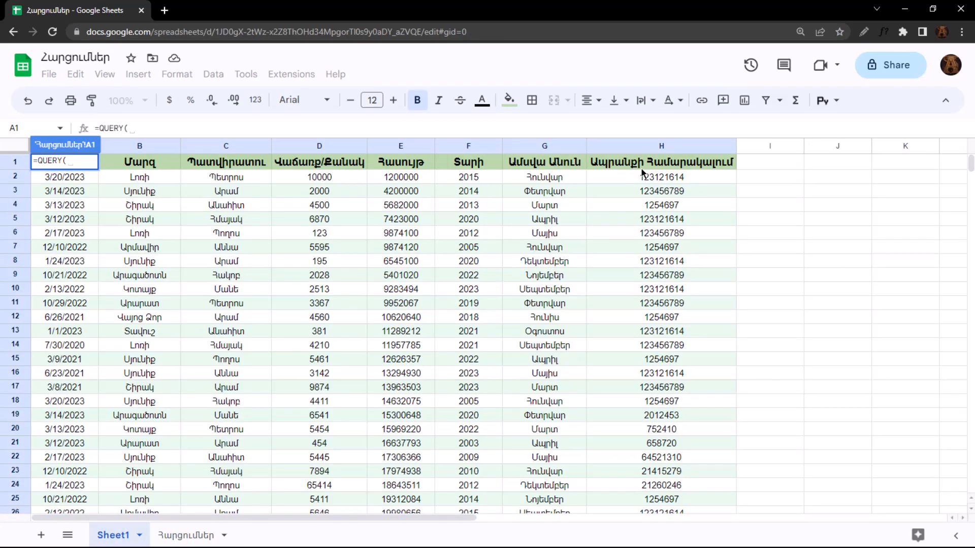
{"action": "left_click", "coordinate": [645, 161]}
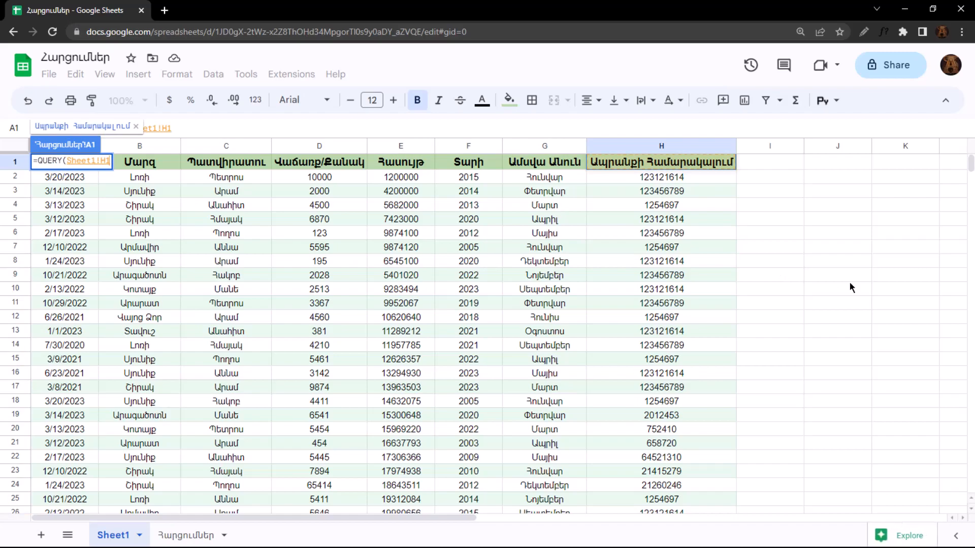
{"action": "key", "text": "ctrl+shift+Left"}
{"action": "key", "text": "ctrl+shift+Down"}
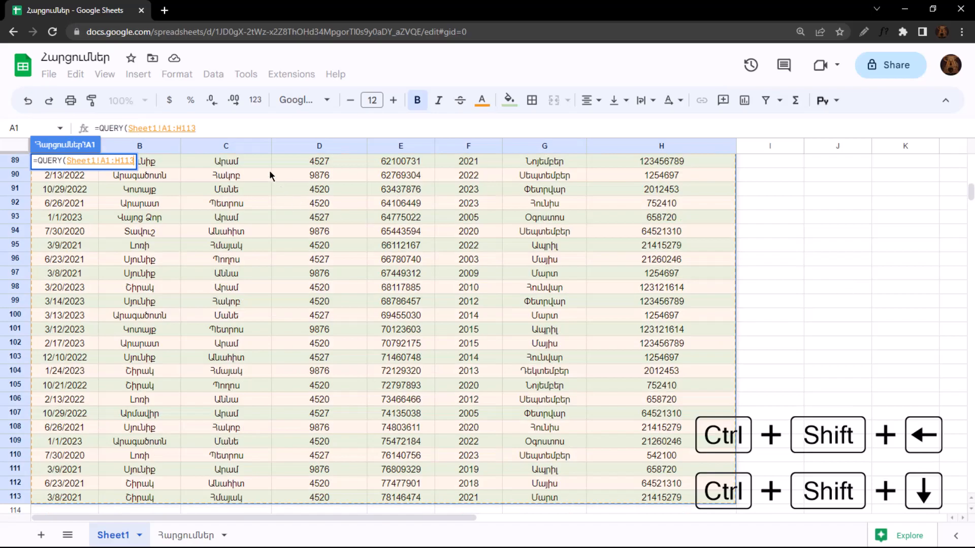
{"action": "left_click", "coordinate": [227, 133]}
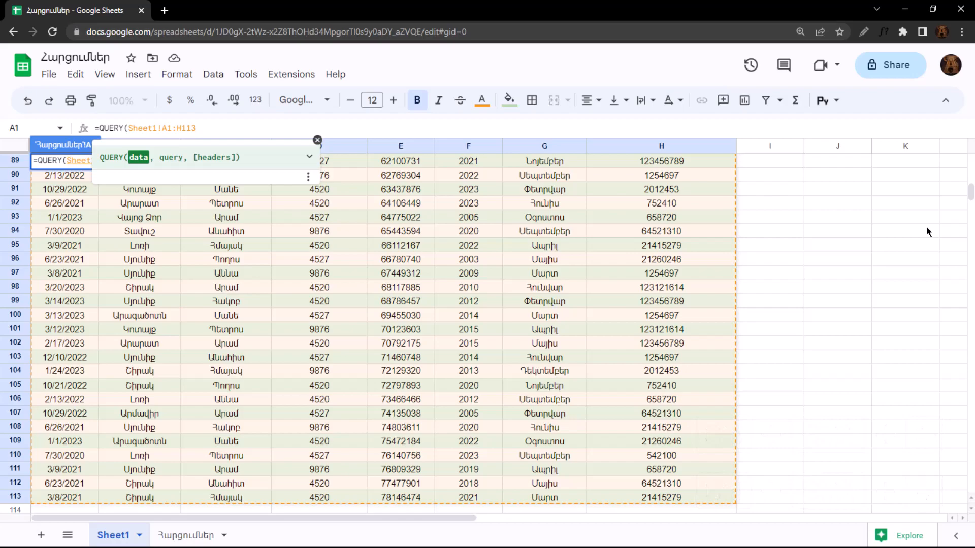
{"action": "key", "text": "F4"}
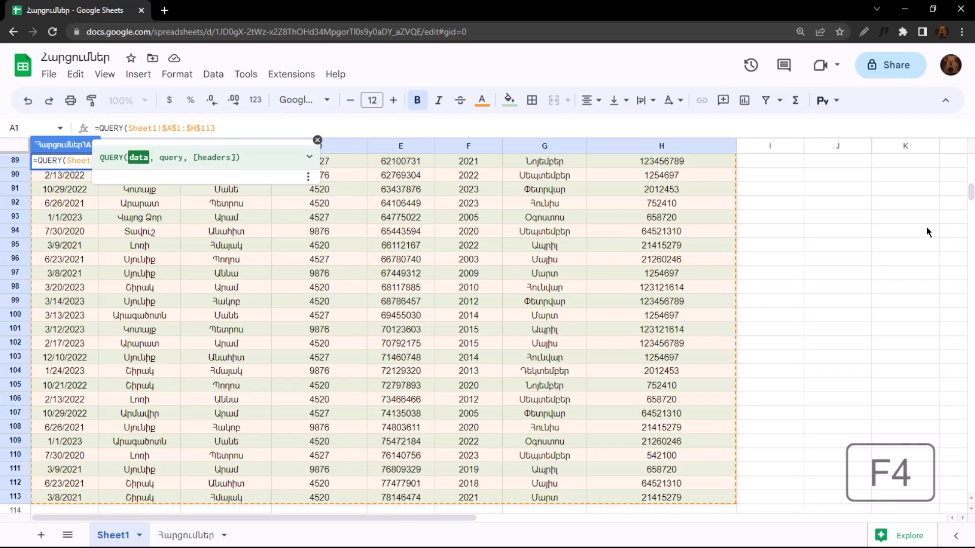
Complete the QUERY formula with the query text "select B, C" and 1 header row.
{"action": "type", "text": ", "}
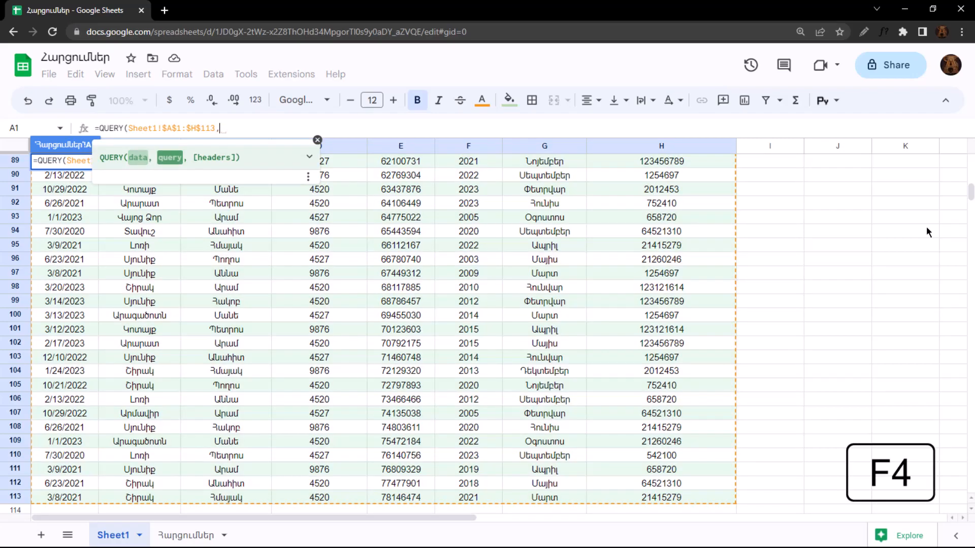
{"action": "type", "text": "\"\""}
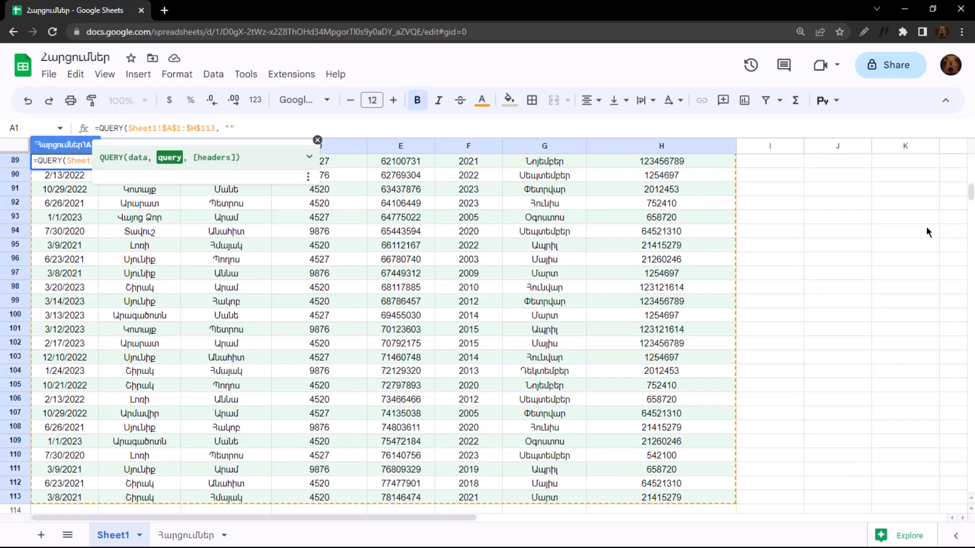
{"action": "type", "text": ", 1"}
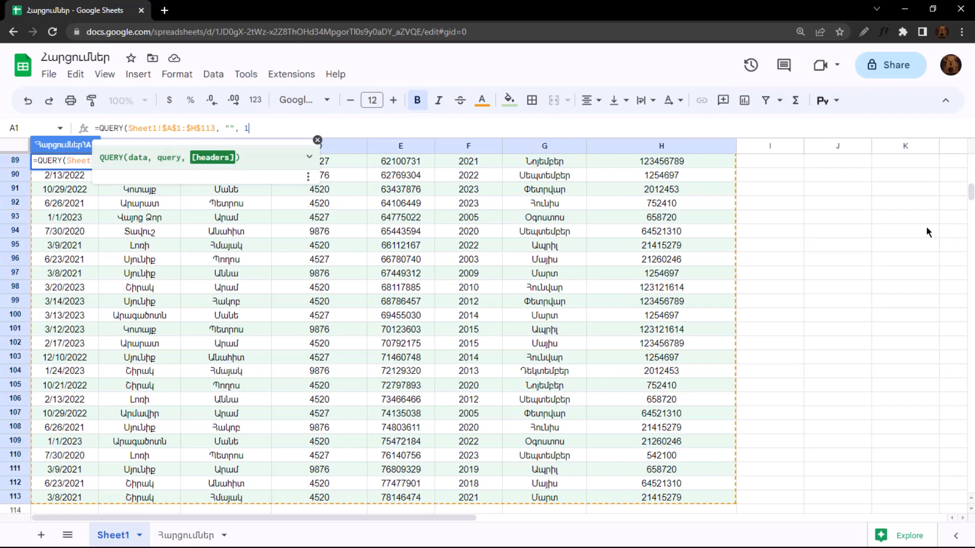
{"action": "scroll", "coordinate": [759, 242], "scroll_direction": "up", "scroll_amount": 20}
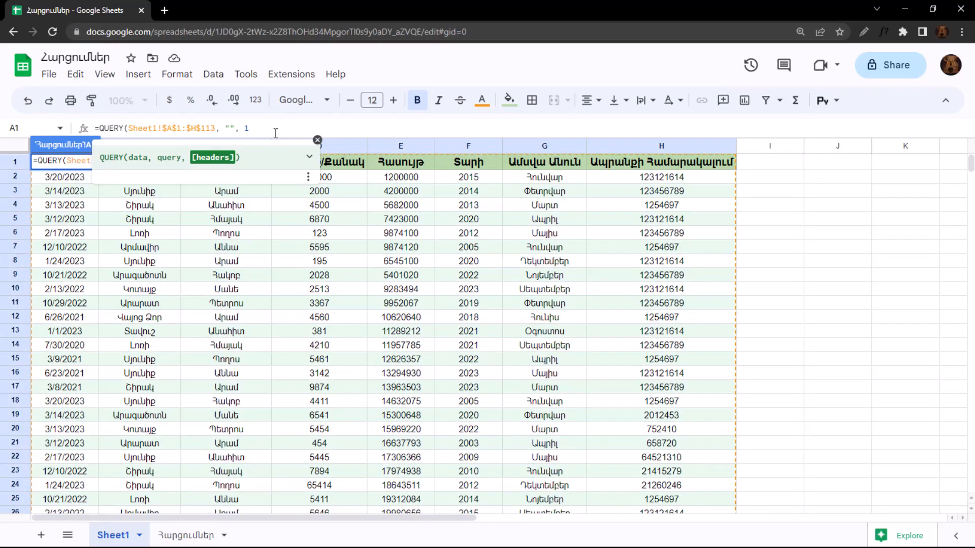
{"action": "type", "text": ")"}
{"action": "left_click", "coordinate": [230, 128]}
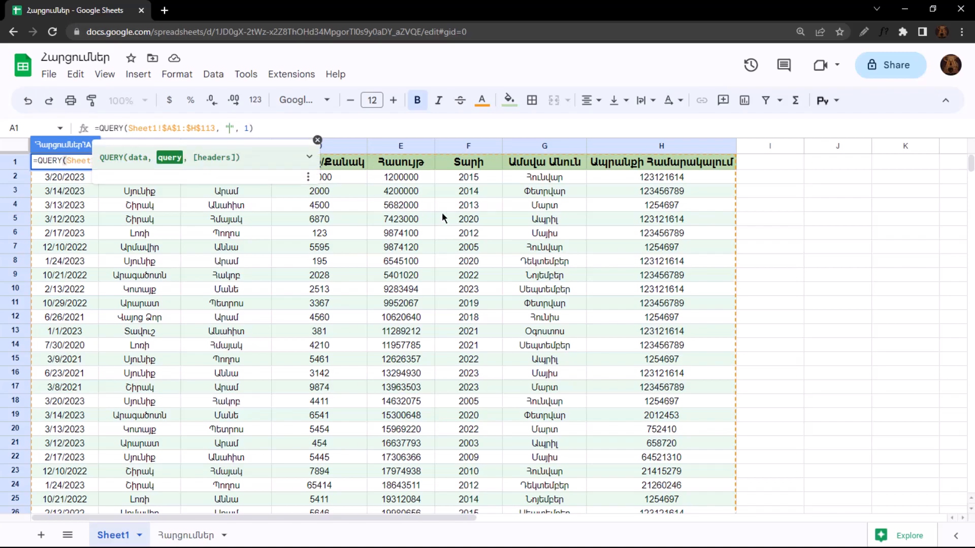
{"action": "type", "text": "select B, C"}
{"action": "key", "text": "Return"}
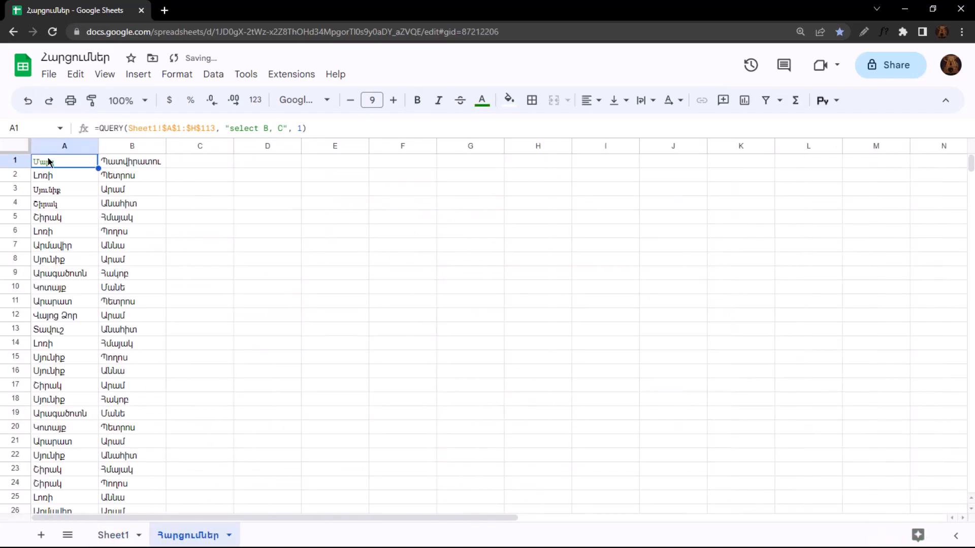
Move the QUERY formula from cell A1 to cell A3.
{"action": "scroll", "coordinate": [77, 335], "scroll_direction": "down", "scroll_amount": 3}
{"action": "scroll", "coordinate": [77, 340], "scroll_direction": "up", "scroll_amount": 3}
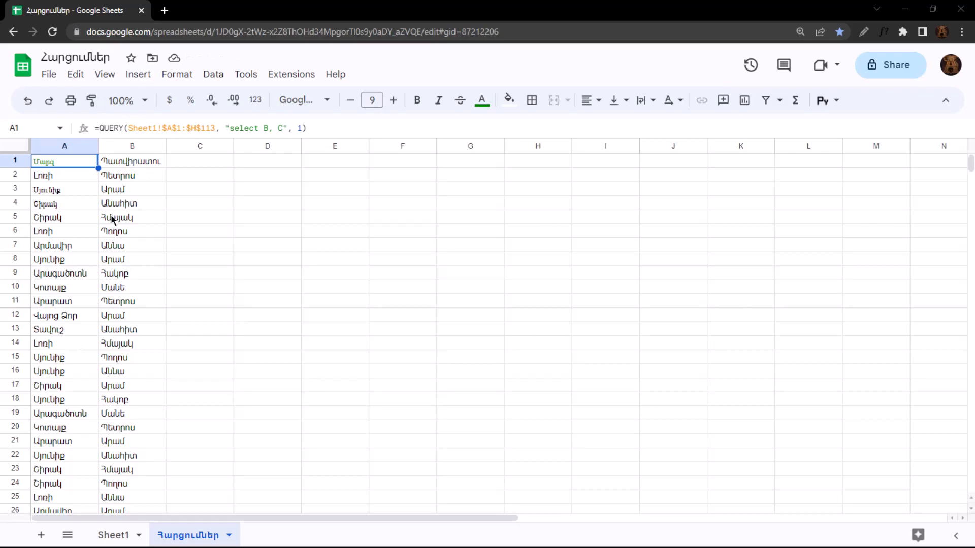
{"action": "left_click", "coordinate": [332, 125]}
{"action": "left_click_drag", "start_coordinate": [332, 125], "coordinate": [88, 126]}
{"action": "key", "text": "ctrl+c"}
{"action": "key", "text": "BackSpace"}
{"action": "left_click", "coordinate": [304, 276]}
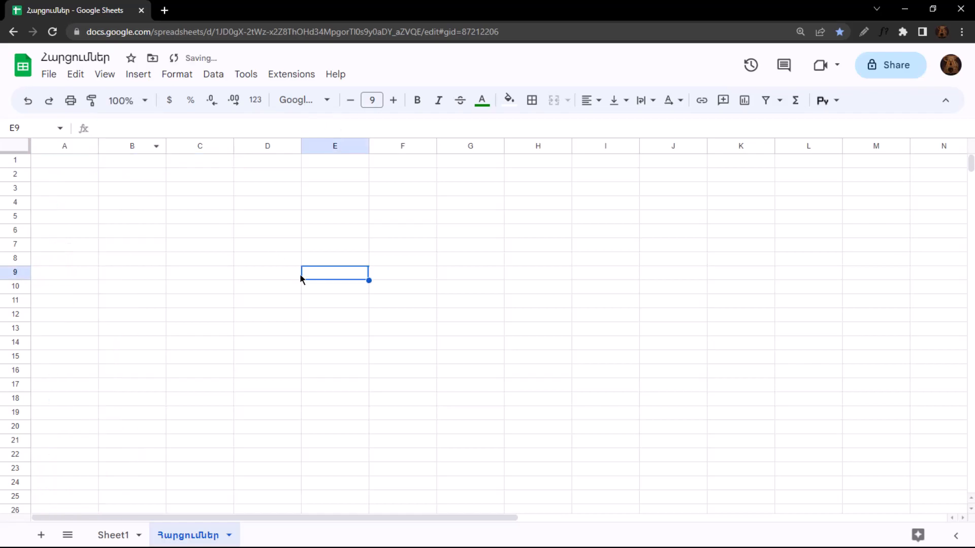
{"action": "left_click", "coordinate": [53, 186]}
{"action": "key", "text": "ctrl+v"}
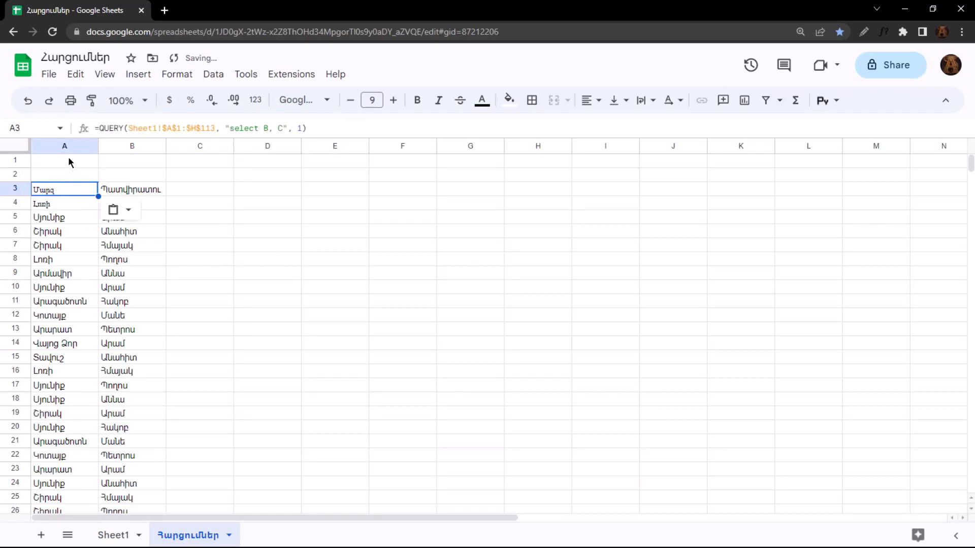
Cut the text select B, C out of the A3 formula's quotes and paste it into cell A1.
{"action": "left_click", "coordinate": [228, 131]}
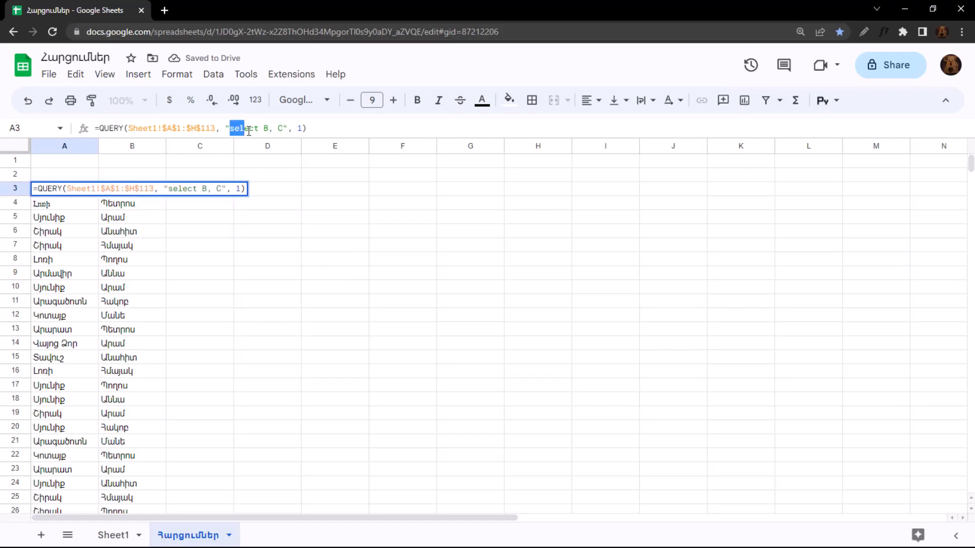
{"action": "double_click", "coordinate": [242, 128]}
{"action": "left_click", "coordinate": [231, 127]}
{"action": "left_click_drag", "start_coordinate": [231, 128], "coordinate": [285, 128]}
{"action": "key", "text": "ctrl+c"}
{"action": "key", "text": "BackSpace"}
{"action": "left_click", "coordinate": [45, 162]}
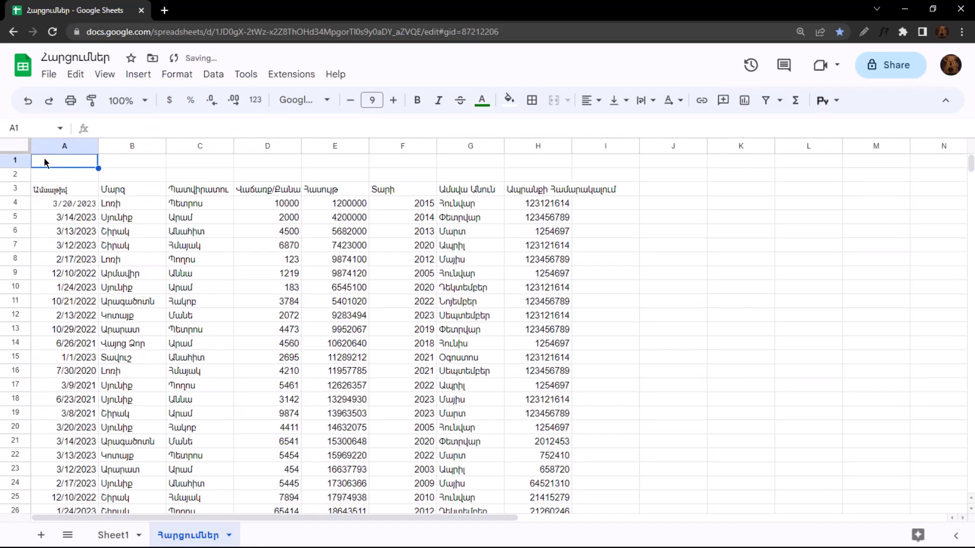
{"action": "key", "text": "ctrl+v"}
Make the A3 formula take its query argument from cell A1.
{"action": "left_click", "coordinate": [61, 191]}
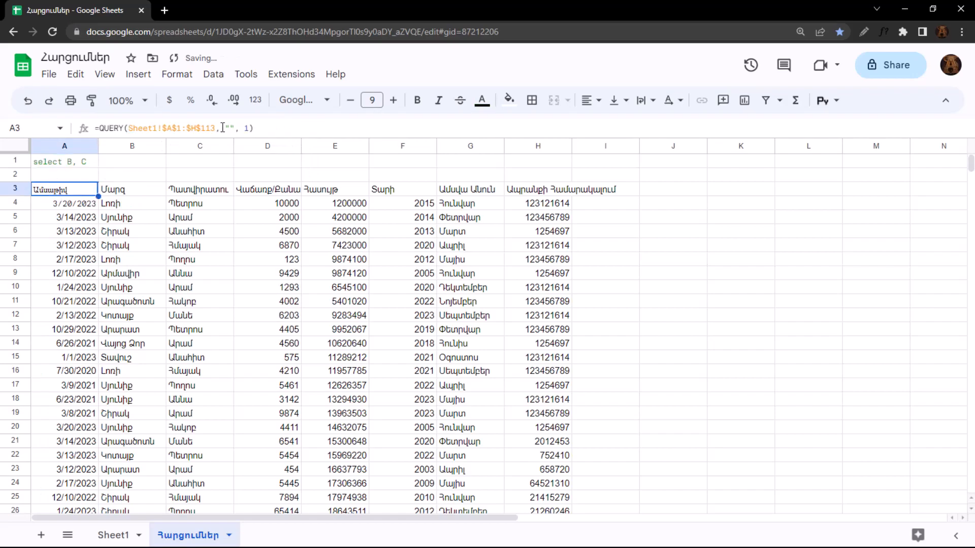
{"action": "left_click", "coordinate": [227, 128]}
{"action": "left_click", "coordinate": [60, 164]}
{"action": "key", "text": "Return"}
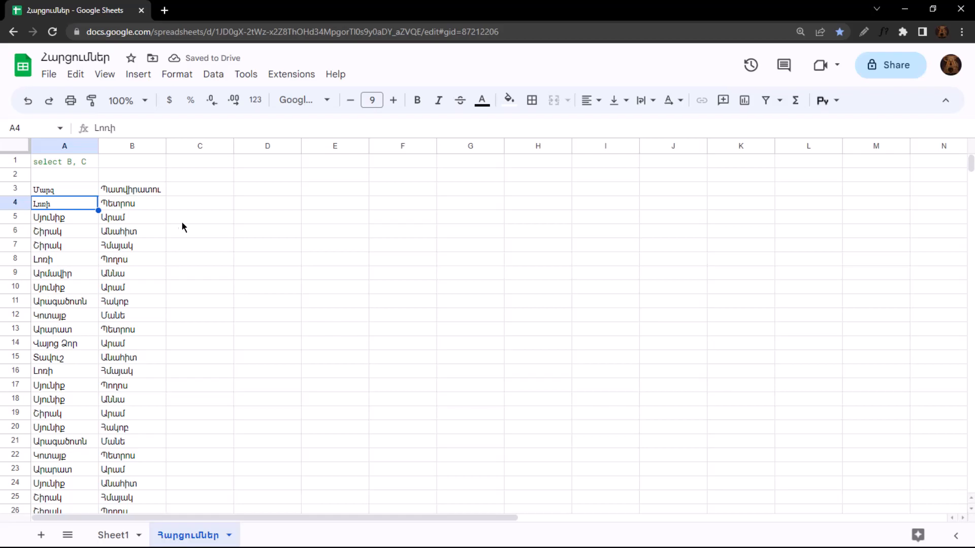
Extend the query text in A1 to select B, C, F WHERE F = 2020.
{"action": "left_click", "coordinate": [75, 161]}
{"action": "left_click", "coordinate": [166, 130]}
{"action": "type", "text": "WHERE"}
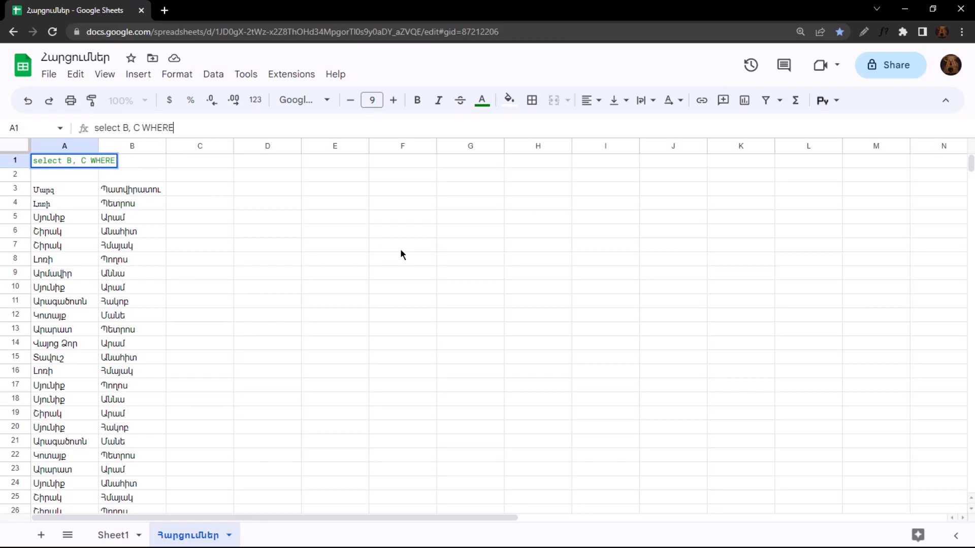
{"action": "type", "text": " F = 2020"}
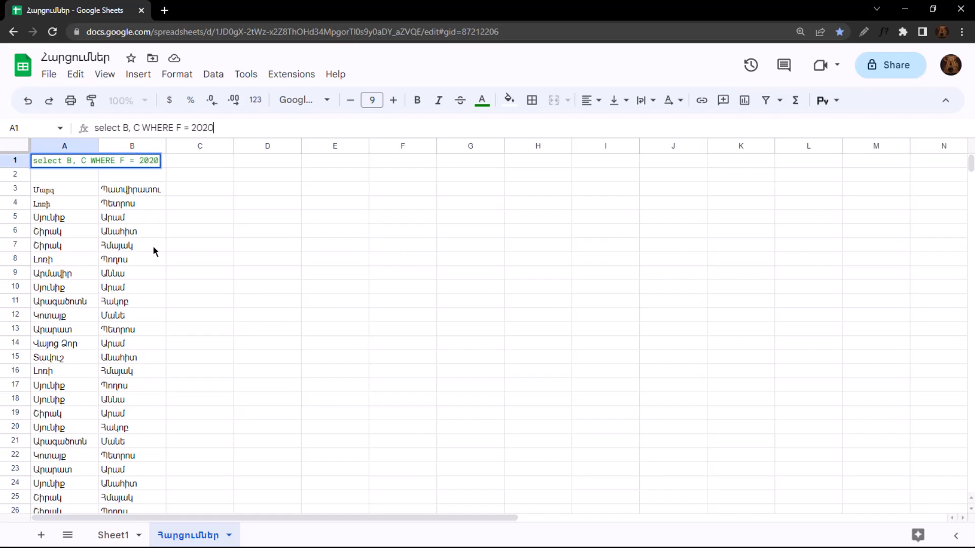
{"action": "left_click", "coordinate": [137, 128]}
{"action": "type", "text": ", F"}
{"action": "key", "text": "Return"}
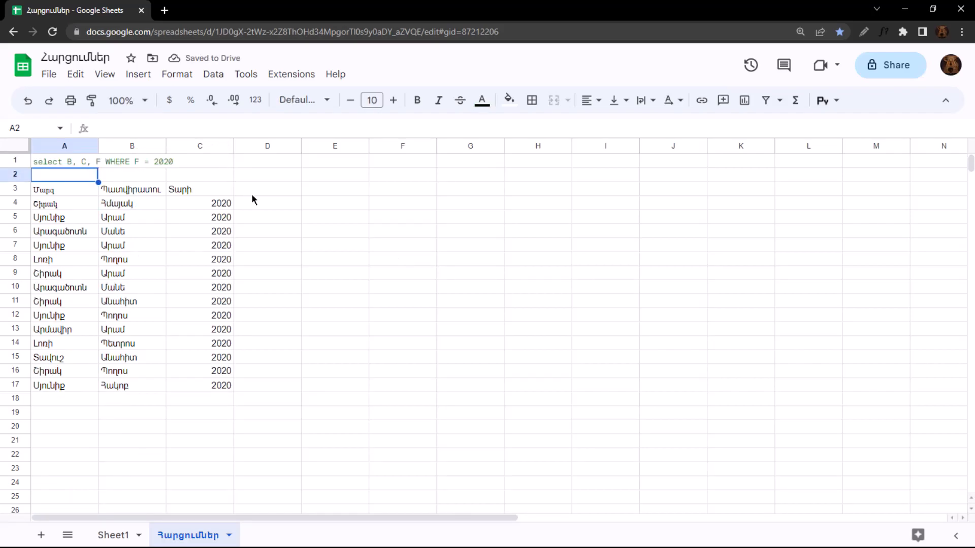
Change the WHERE condition in A1 to B = "Սյունիք".
{"action": "left_click", "coordinate": [71, 162]}
{"action": "left_click", "coordinate": [149, 127]}
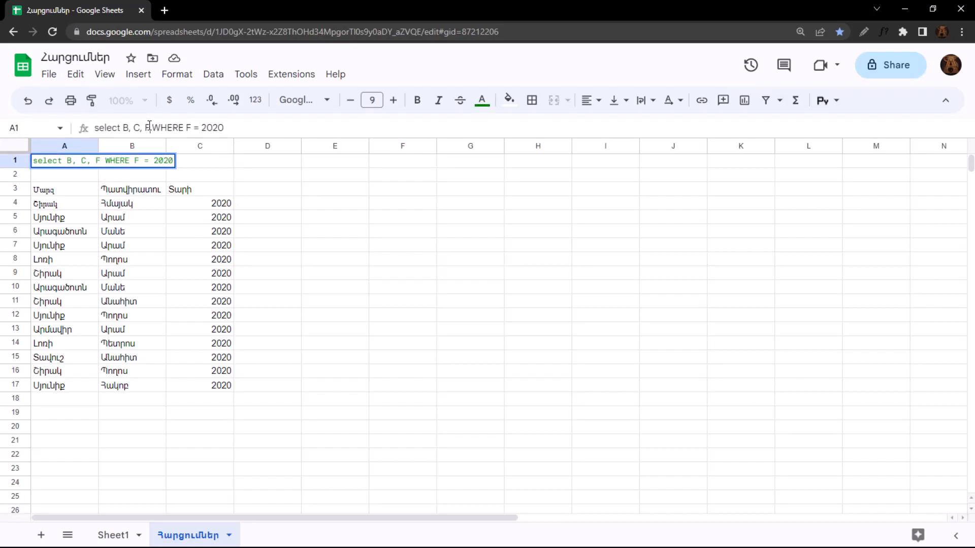
{"action": "type", "text": ","}
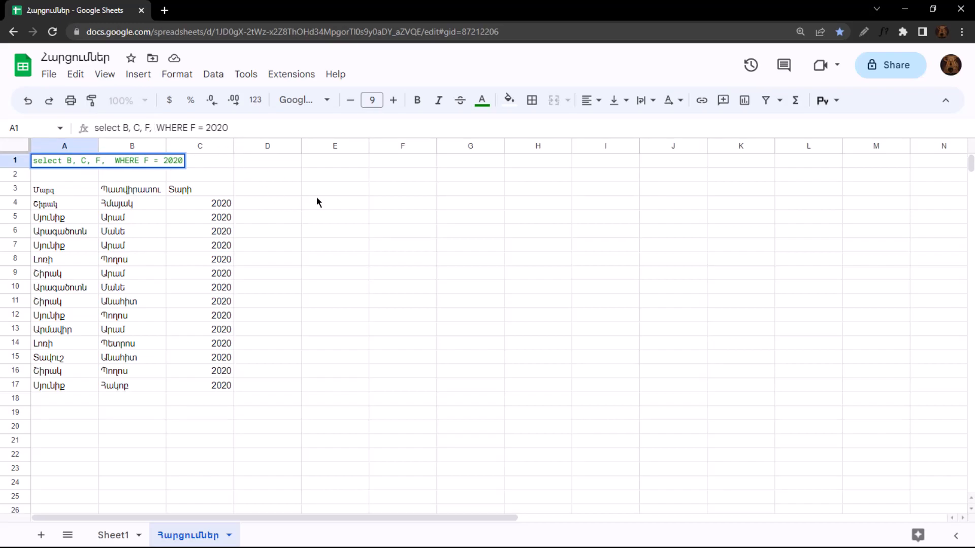
{"action": "key", "text": "BackSpace"}
{"action": "key", "text": "BackSpace"}
{"action": "double_click", "coordinate": [188, 127]}
{"action": "type", "text": "B"}
{"action": "double_click", "coordinate": [214, 128]}
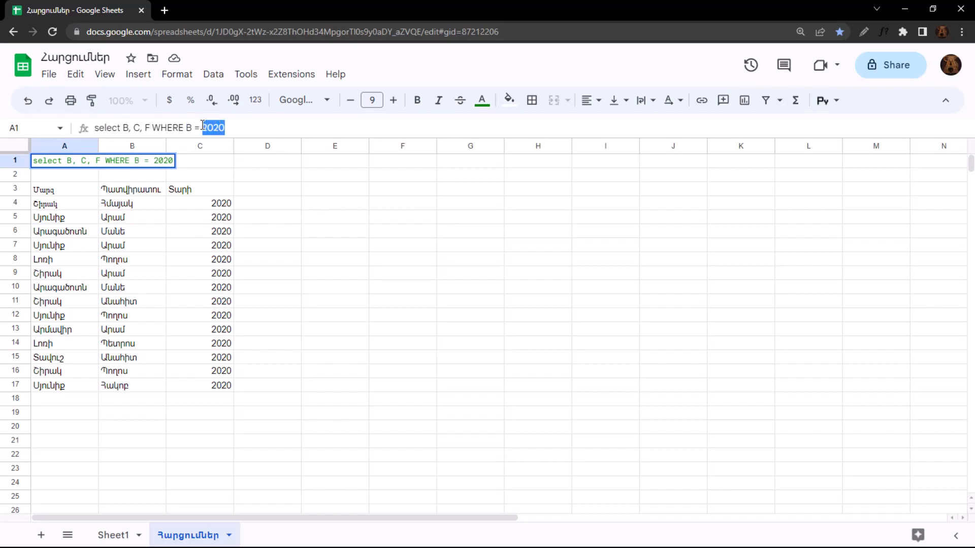
{"action": "key", "text": "super+space"}
{"action": "key", "text": "super+space"}
{"action": "type", "text": "\""}
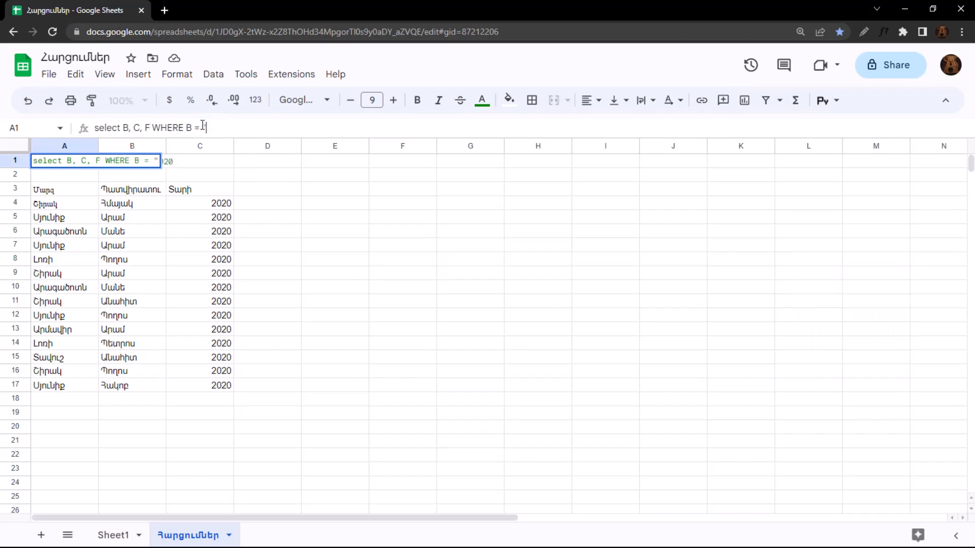
{"action": "type", "text": "Սյունիք\""}
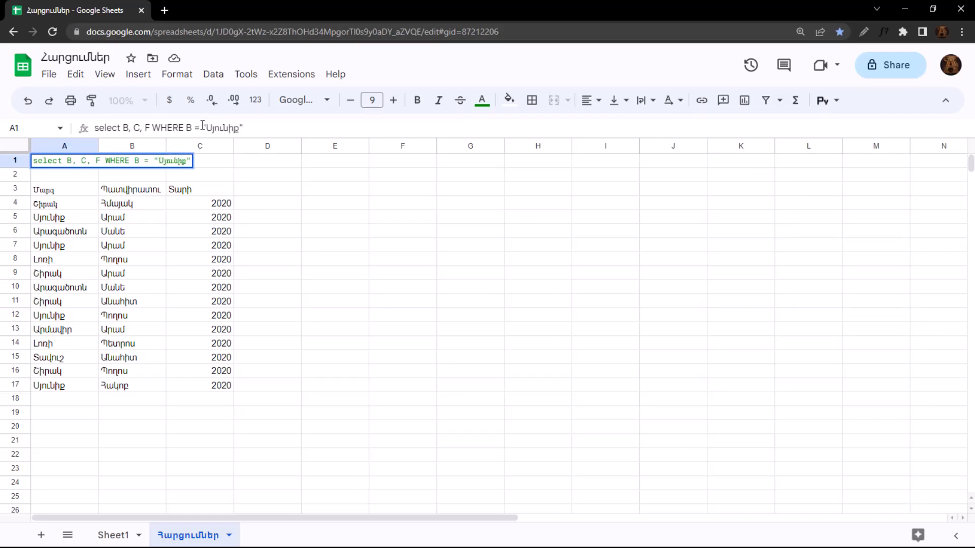
{"action": "key", "text": "Return"}
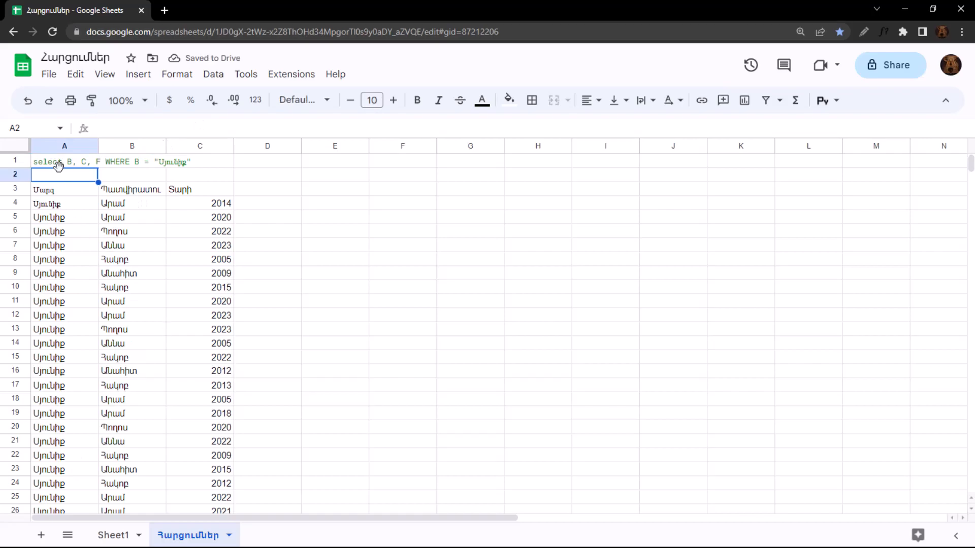
Change the WHERE condition in cell A1's query text to F = 2020 AND B = "Սյունիք".
{"action": "left_click", "coordinate": [57, 163]}
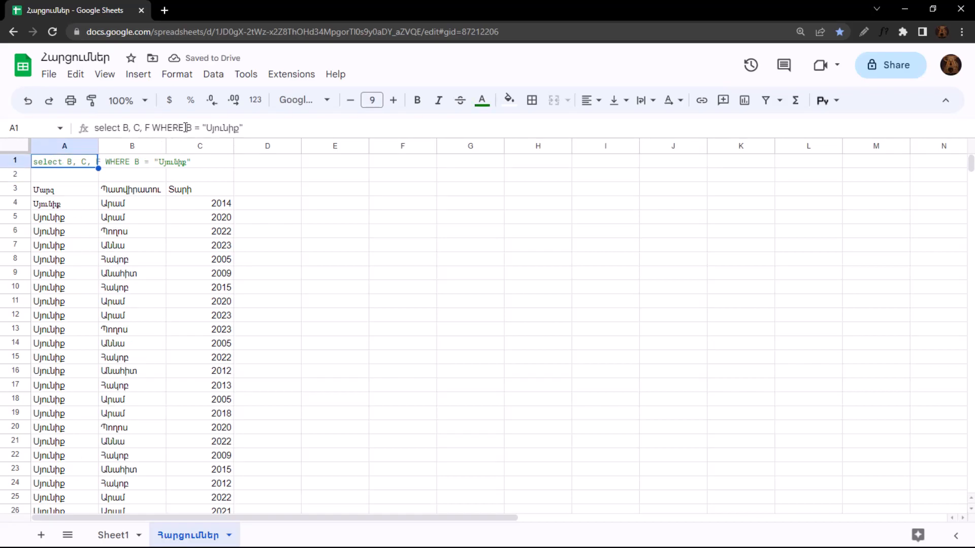
{"action": "left_click_drag", "start_coordinate": [185, 128], "coordinate": [250, 126]}
{"action": "key", "text": "BackSpace"}
{"action": "key", "text": "super+space"}
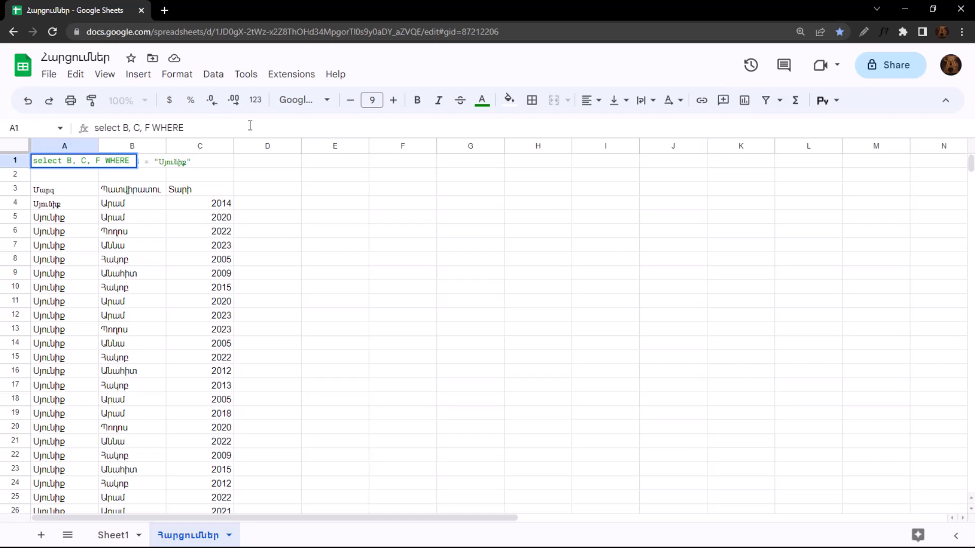
{"action": "type", "text": "F = 2020"}
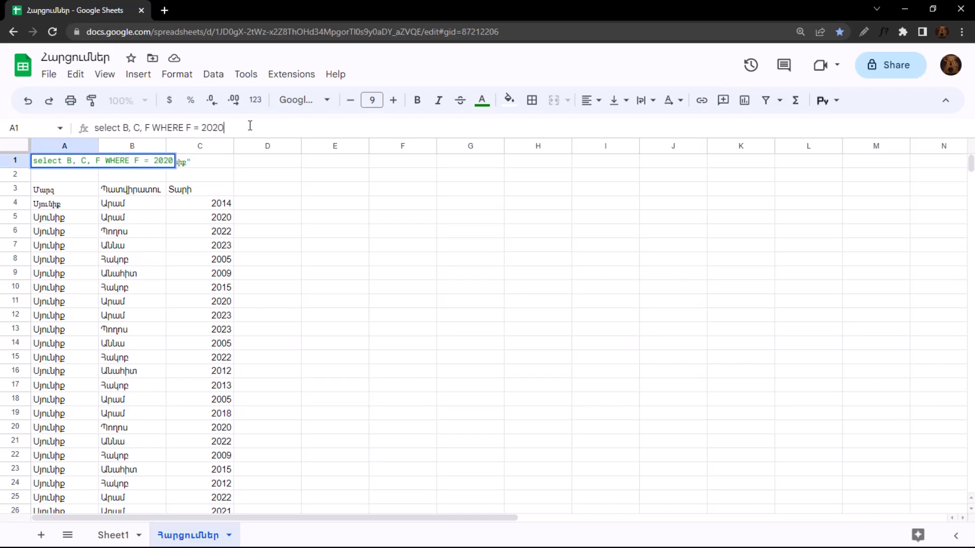
{"action": "type", "text": " AND B ="}
{"action": "key", "text": "super+space"}
{"action": "key", "text": "super+space"}
{"action": "type", "text": "\"Ս"}
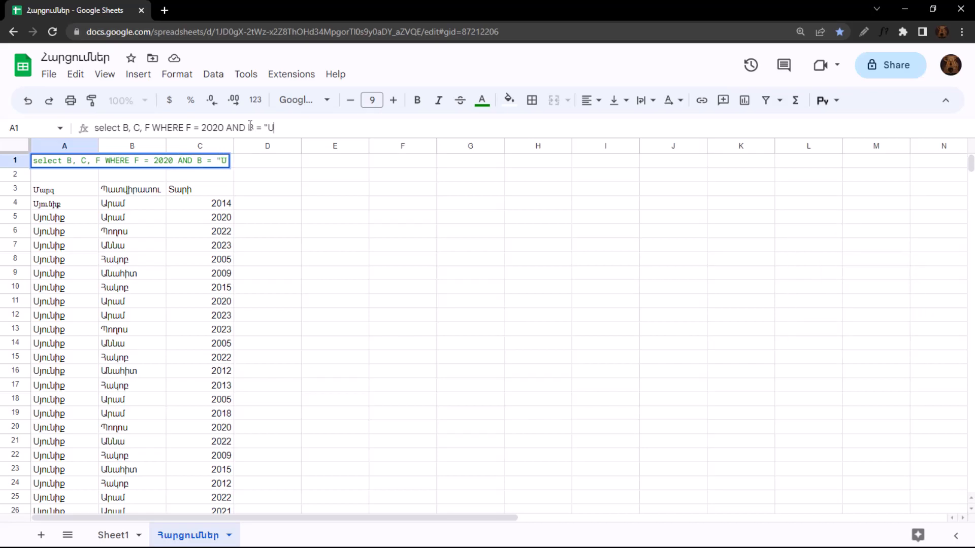
{"action": "type", "text": "յունիք\""}
{"action": "key", "text": "Return"}
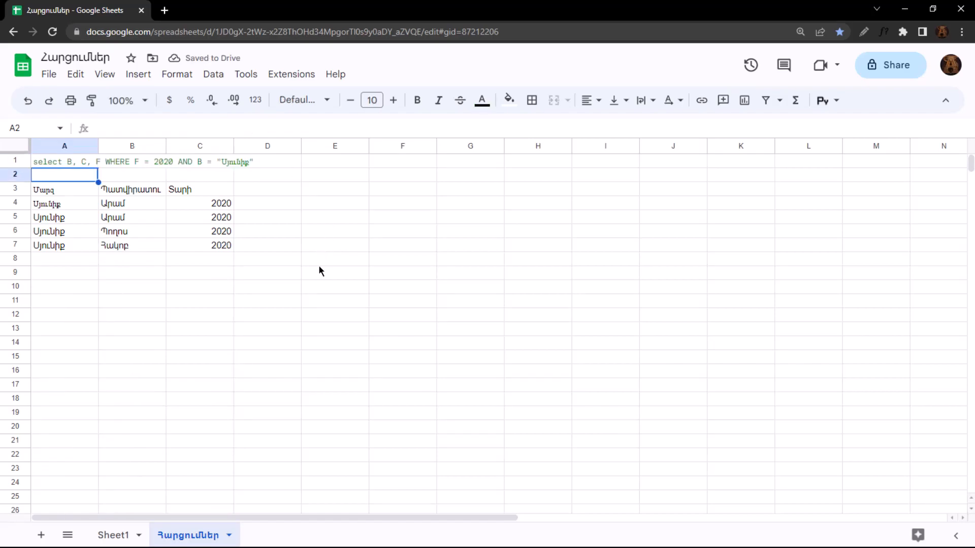
Expand the year condition in A1's query text to (F = 2020 OR F = 2023), keeping the AND condition on column B.
{"action": "left_click", "coordinate": [54, 162]}
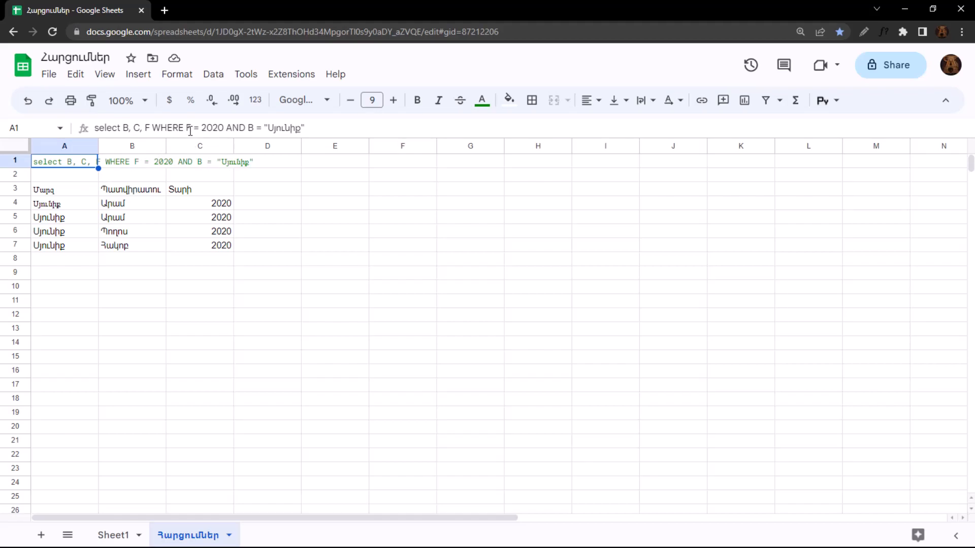
{"action": "left_click", "coordinate": [223, 128]}
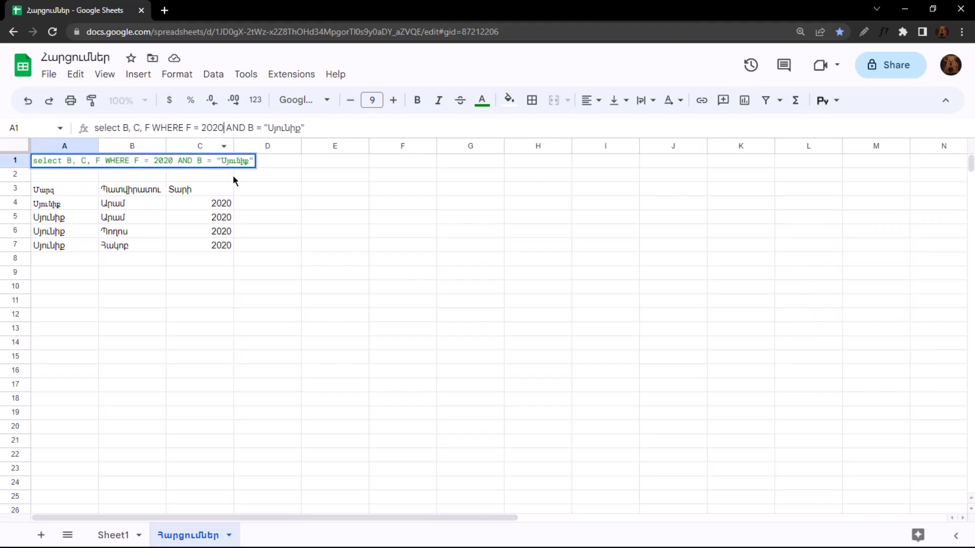
{"action": "type", "text": "OR"}
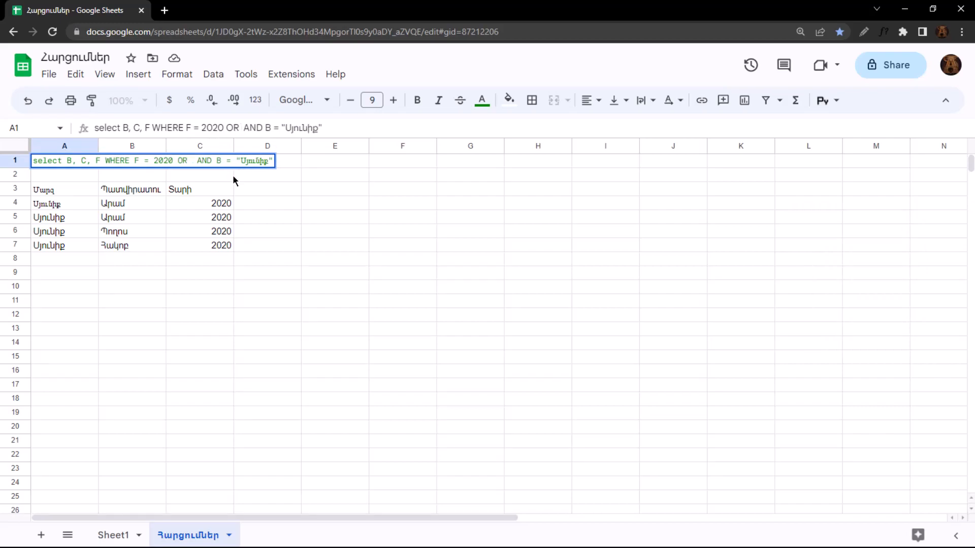
{"action": "type", "text": " F = 2023)"}
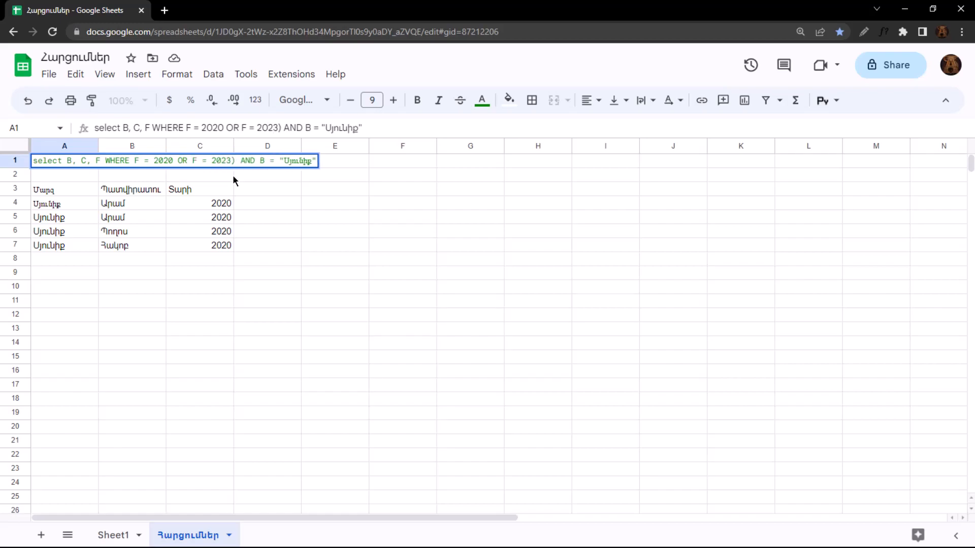
{"action": "left_click", "coordinate": [186, 127]}
{"action": "type", "text": "("}
{"action": "left_click_drag", "start_coordinate": [186, 127], "coordinate": [284, 127]}
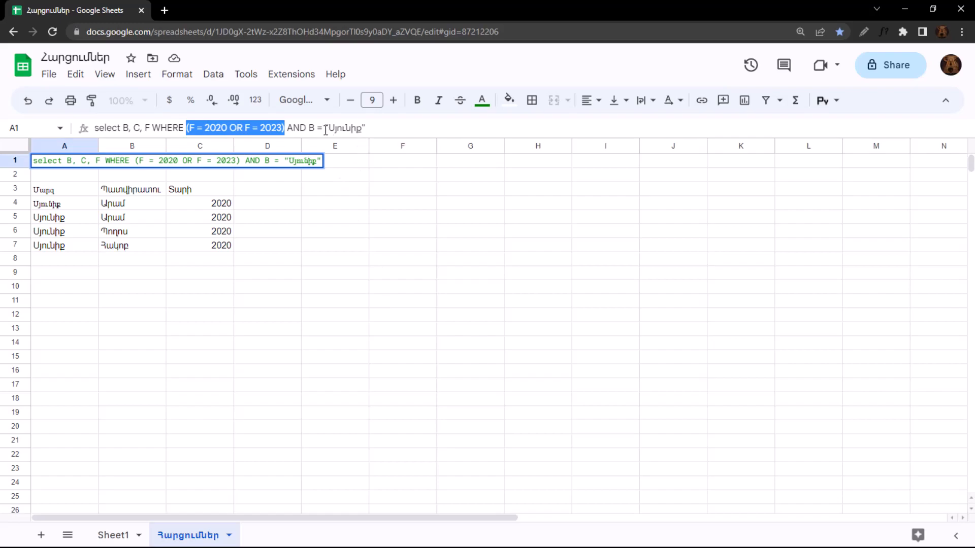
{"action": "left_click_drag", "start_coordinate": [309, 128], "coordinate": [385, 127]}
{"action": "left_click", "coordinate": [385, 127]}
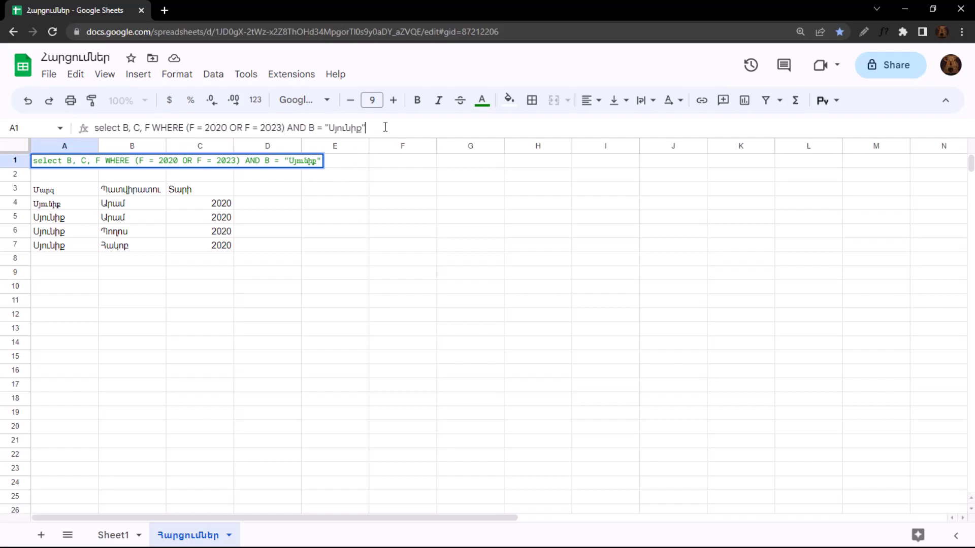
{"action": "key", "text": "Return"}
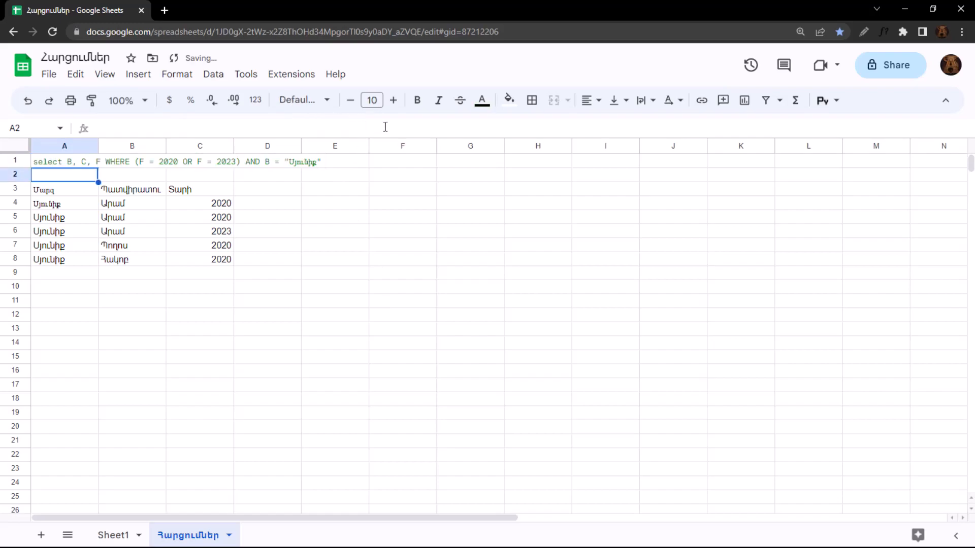
{"action": "left_click", "coordinate": [222, 231]}
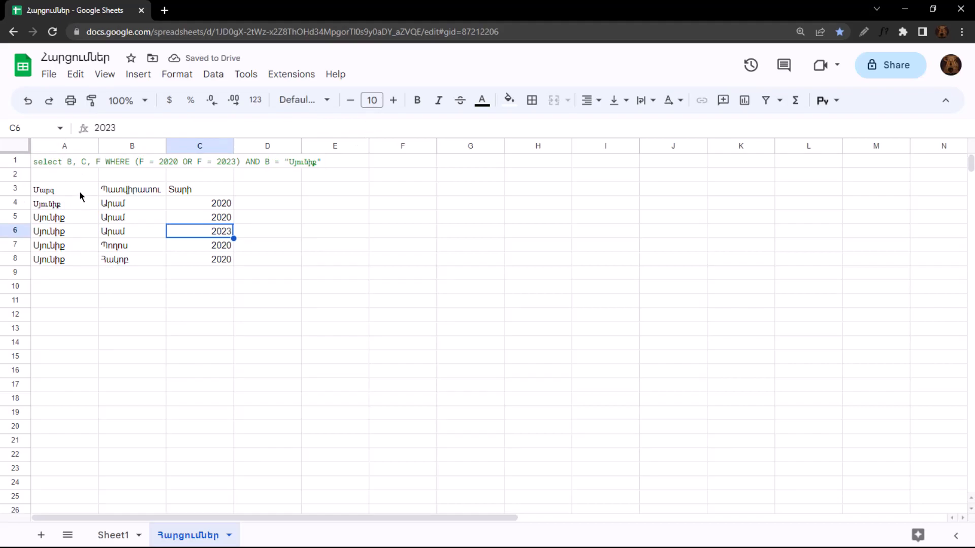
Append the condition AND E > 3000000 to the query text in A1.
{"action": "left_click", "coordinate": [71, 160]}
{"action": "left_click", "coordinate": [370, 127]}
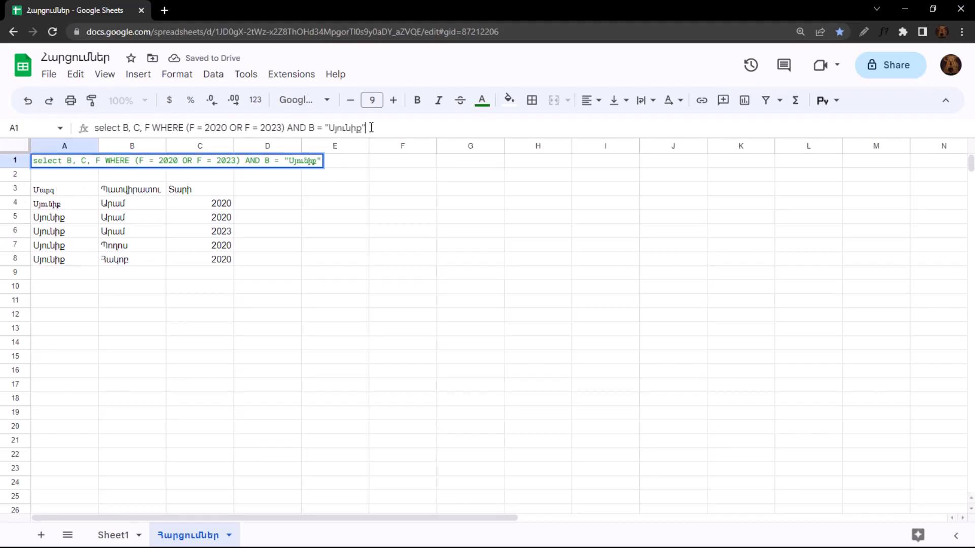
{"action": "type", "text": "A"}
{"action": "key", "text": "BackSpace"}
{"action": "type", "text": "AND "}
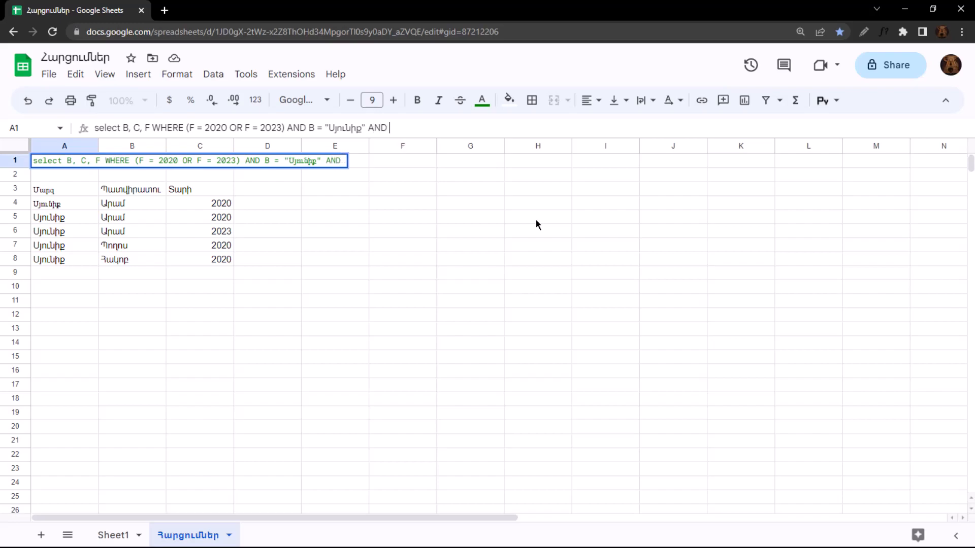
{"action": "type", "text": "E > 3000000"}
{"action": "key", "text": "Return"}
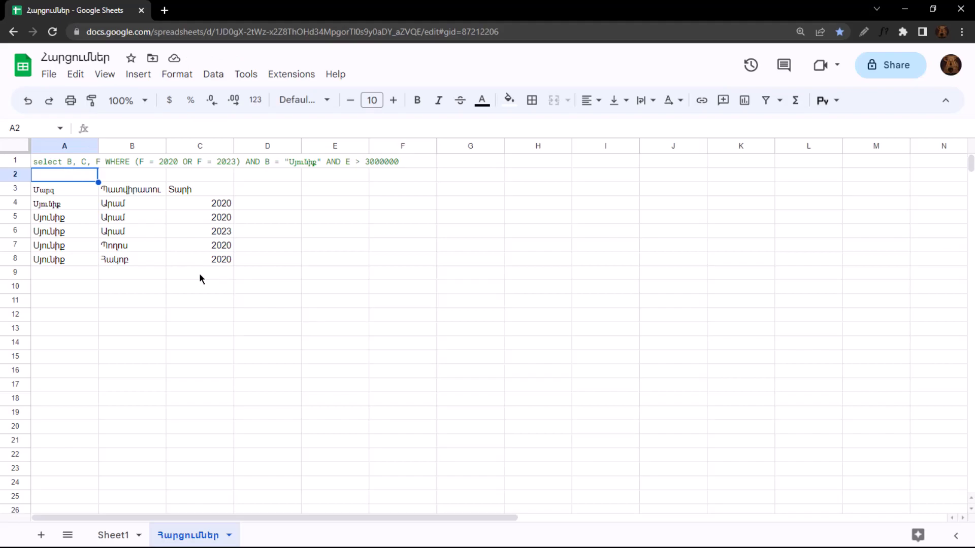
Add columns E and D after F in the select list of A1's query text.
{"action": "left_click", "coordinate": [75, 163]}
{"action": "left_click", "coordinate": [151, 128]}
{"action": "type", "text": ", E, D"}
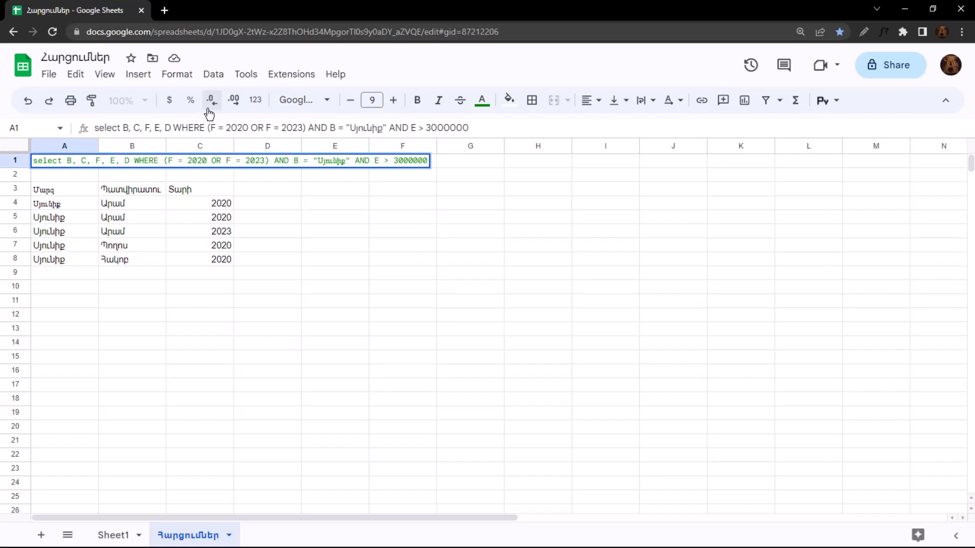
{"action": "left_click_drag", "start_coordinate": [121, 128], "coordinate": [172, 128]}
Append ORDER BY D to the end of A1's query text and check the sorted result column.
{"action": "left_click", "coordinate": [473, 128]}
{"action": "type", "text": "ORDER BY D"}
{"action": "key", "text": "Return"}
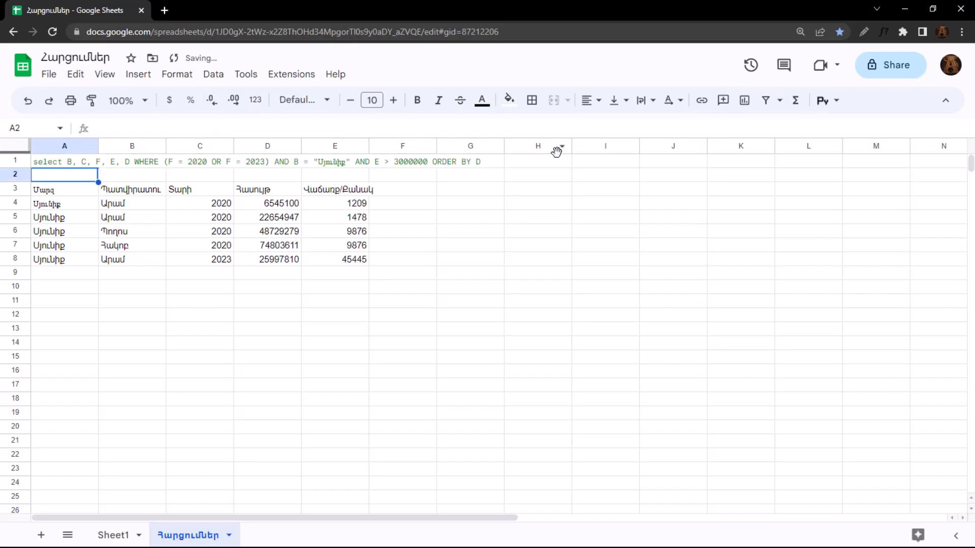
{"action": "left_click_drag", "start_coordinate": [354, 203], "coordinate": [360, 257]}
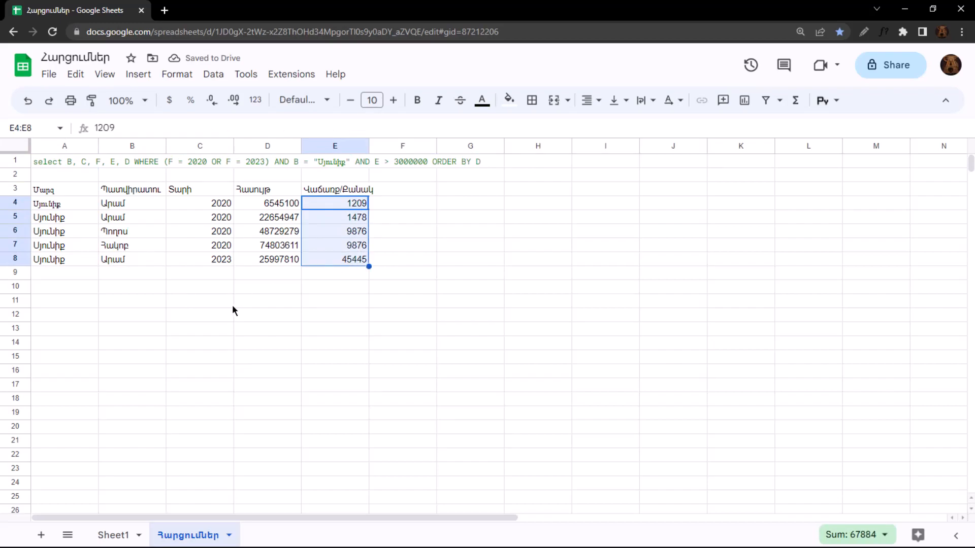
Make the ORDER BY D clause in A1 sort in descending order with DESC.
{"action": "left_click", "coordinate": [71, 160]}
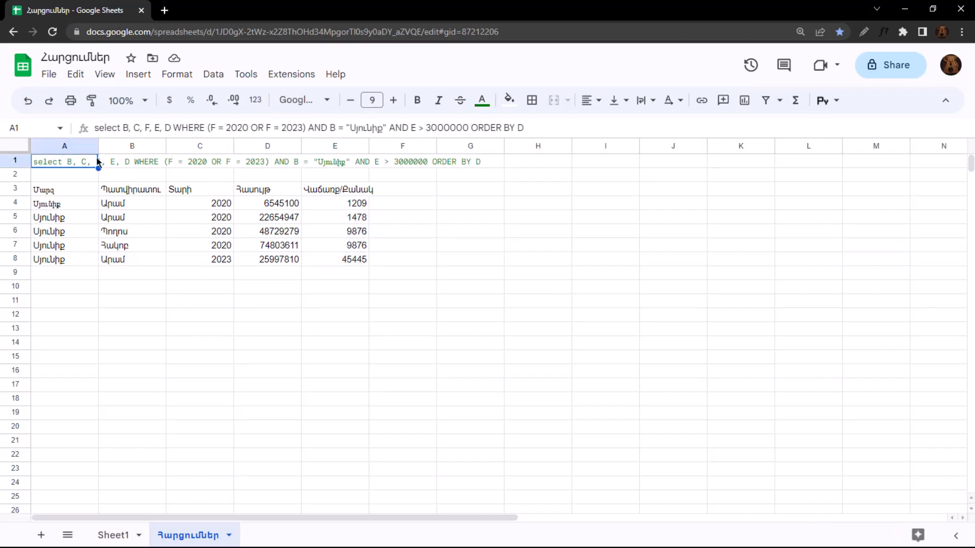
{"action": "left_click", "coordinate": [537, 127]}
{"action": "type", "text": "DESC"}
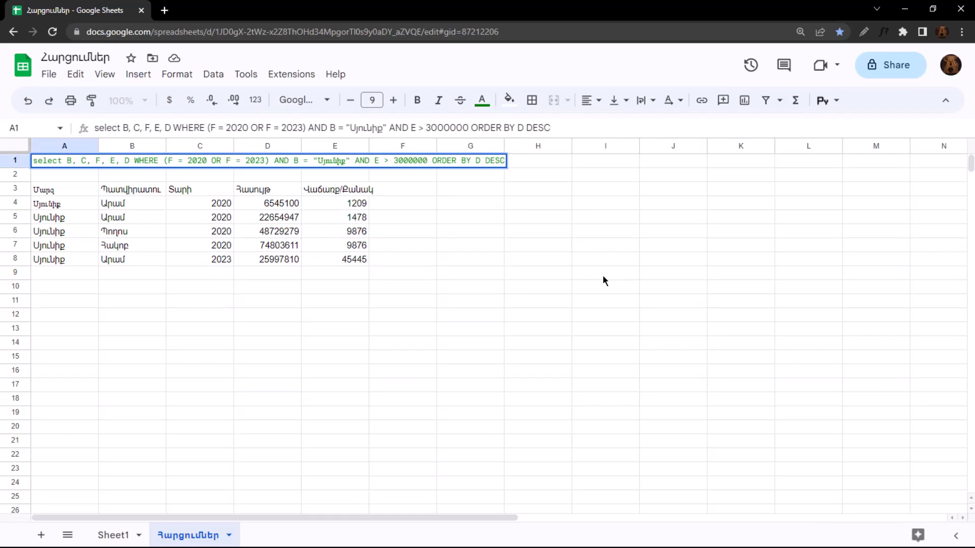
{"action": "key", "text": "Return"}
{"action": "left_click_drag", "start_coordinate": [358, 209], "coordinate": [363, 259]}
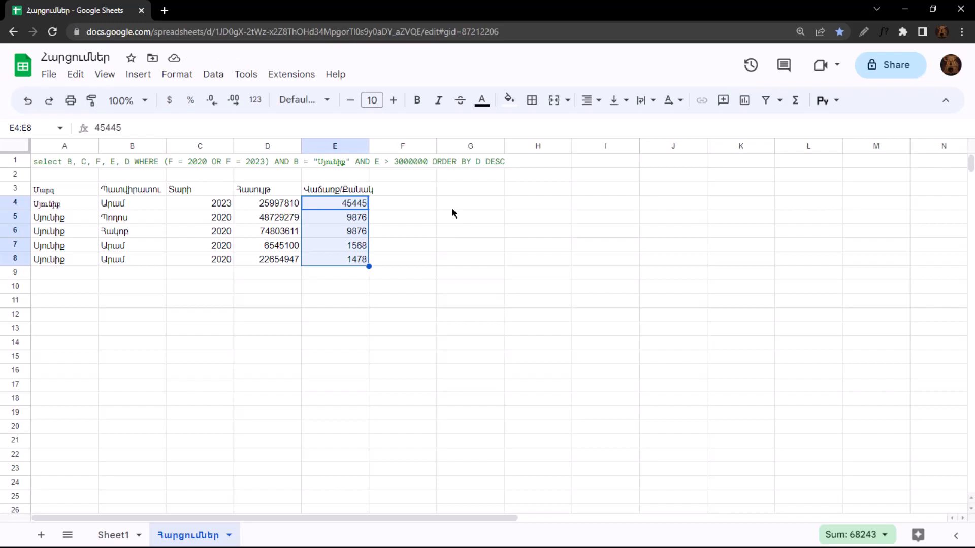
Restrict the query output to two rows by appending LIMIT 2 to the text in A1.
{"action": "left_click", "coordinate": [58, 159]}
{"action": "left_click", "coordinate": [606, 128]}
{"action": "type", "text": "LIMIT"}
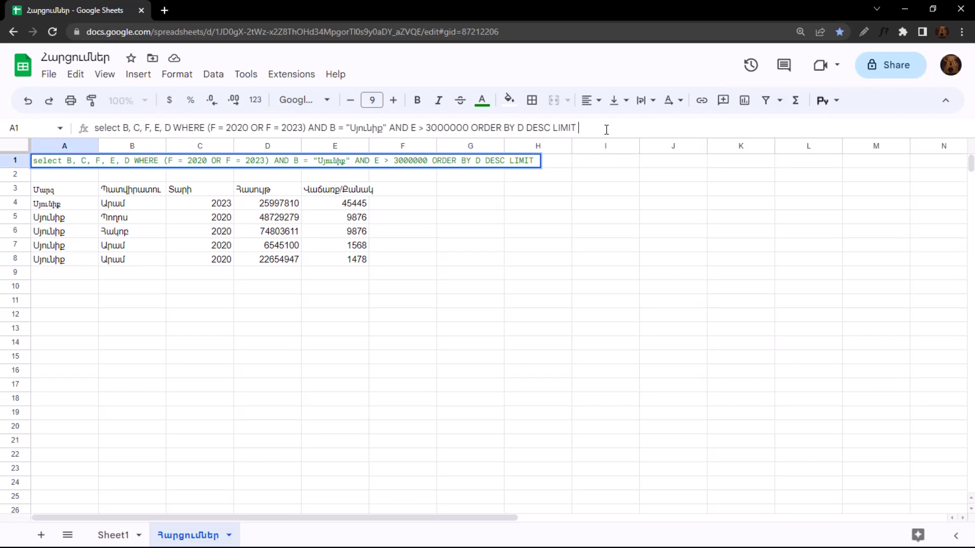
{"action": "type", "text": " 2"}
{"action": "key", "text": "Return"}
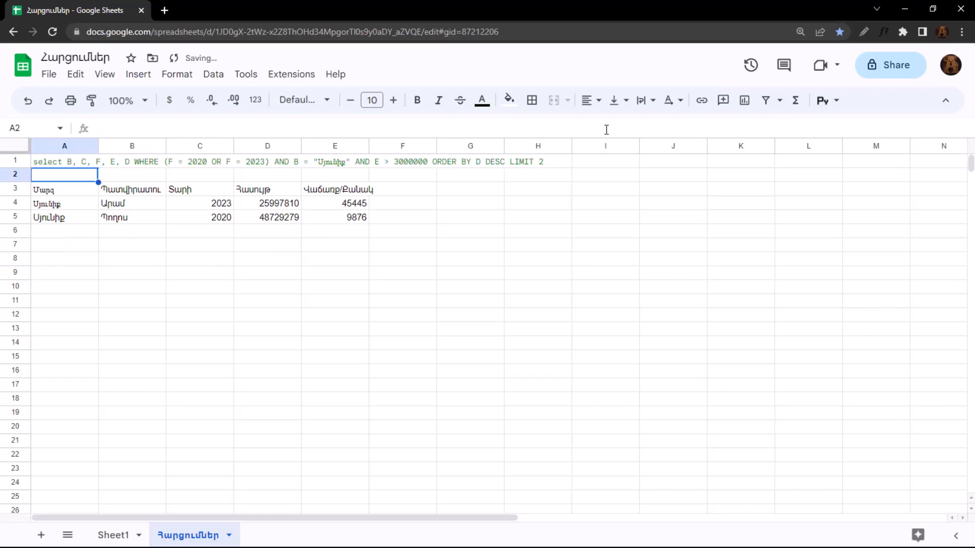
{"action": "left_click_drag", "start_coordinate": [44, 204], "coordinate": [327, 215]}
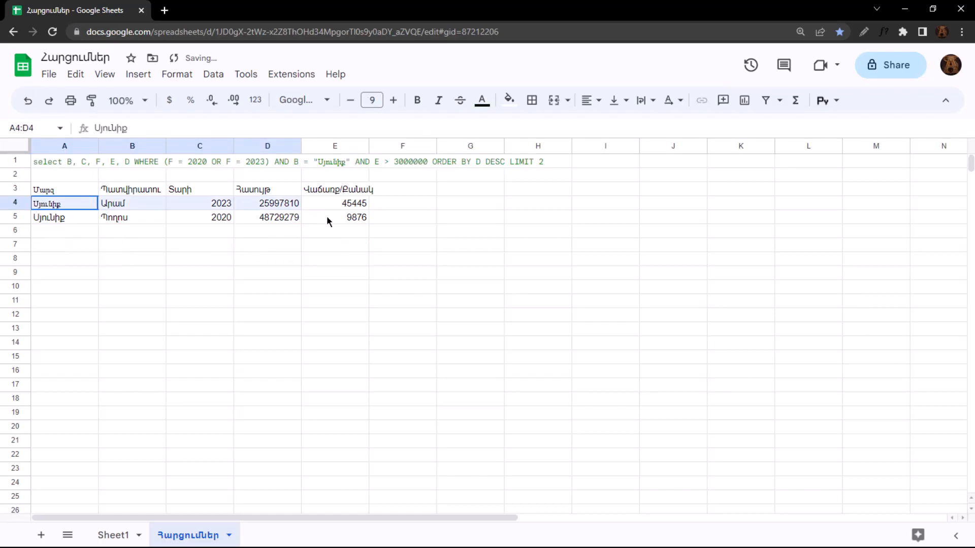
{"action": "left_click", "coordinate": [291, 292]}
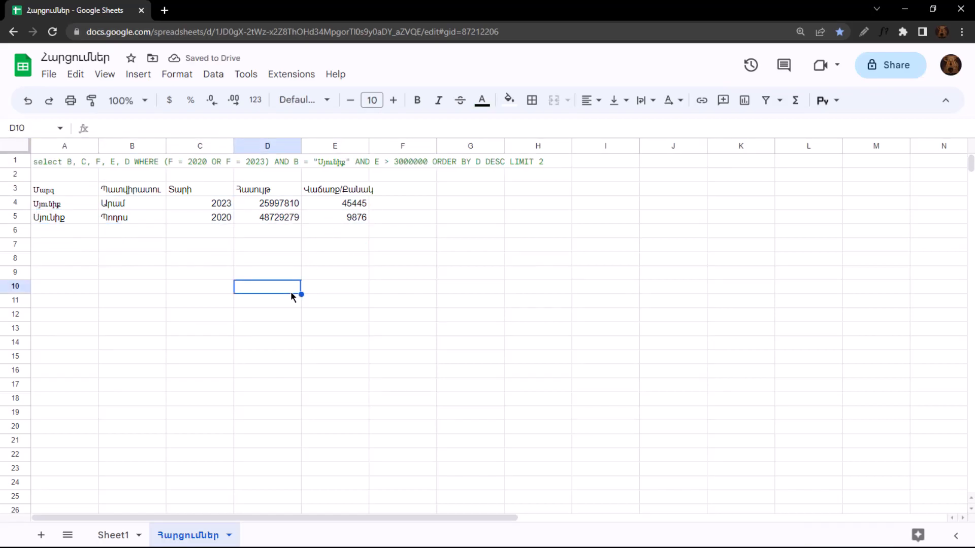